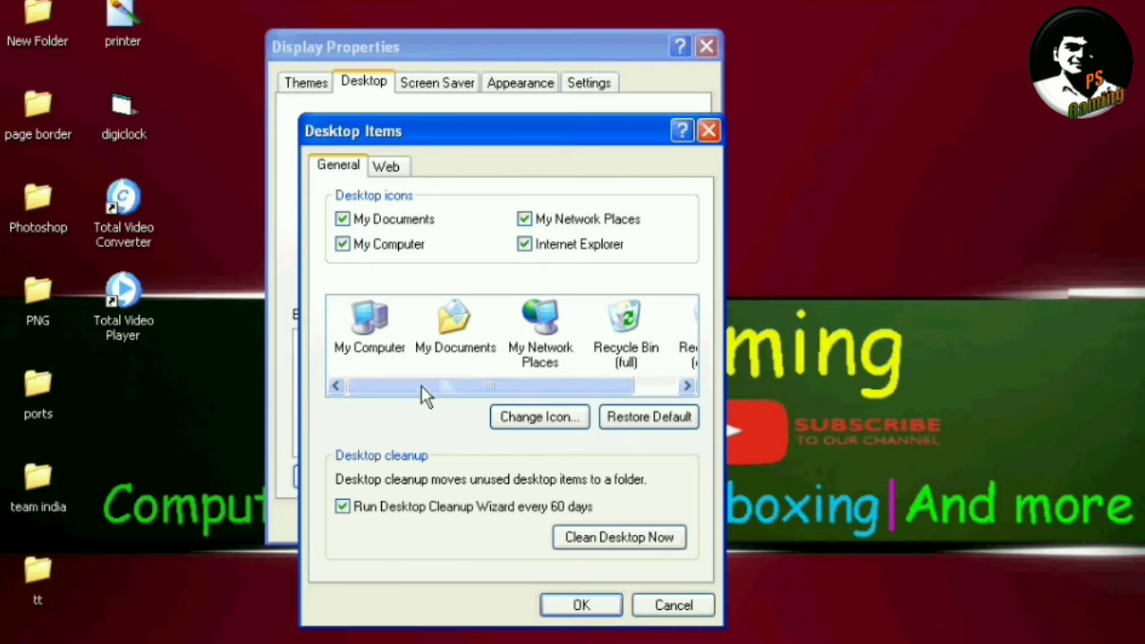
Change the My Computer desktop icon to the red circle with a white X from Explorer.exe and apply it
mouse_move(425, 396)
mouse_down()
mouse_move(529, 396)
mouse_move(411, 396)
mouse_up()
scroll(483, 397, down, 2)
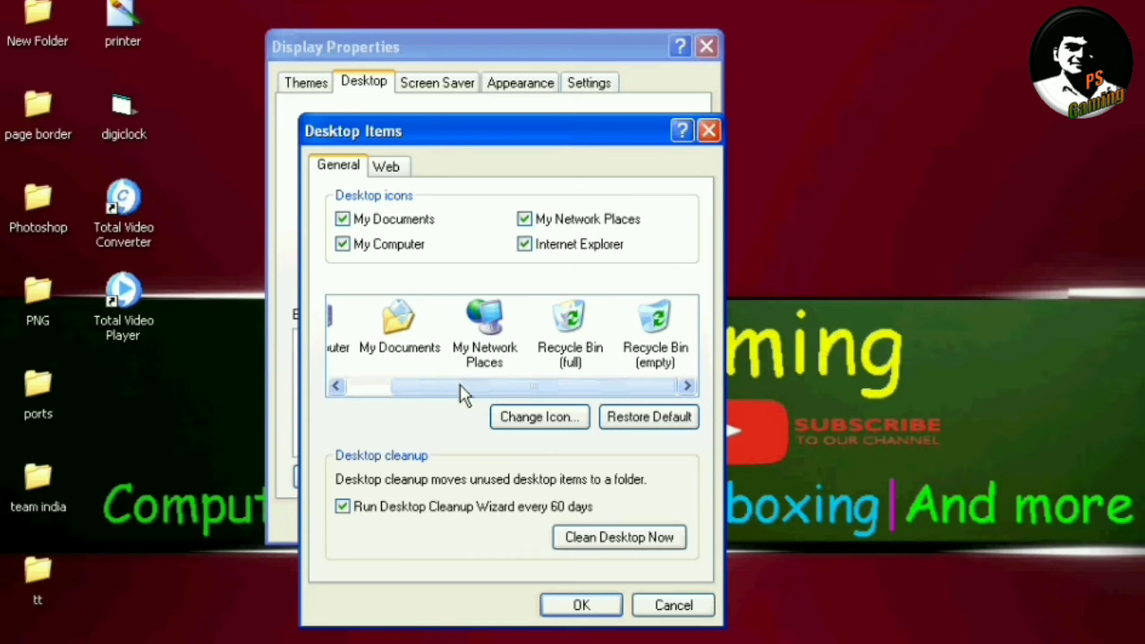
drag(462, 392, 402, 395)
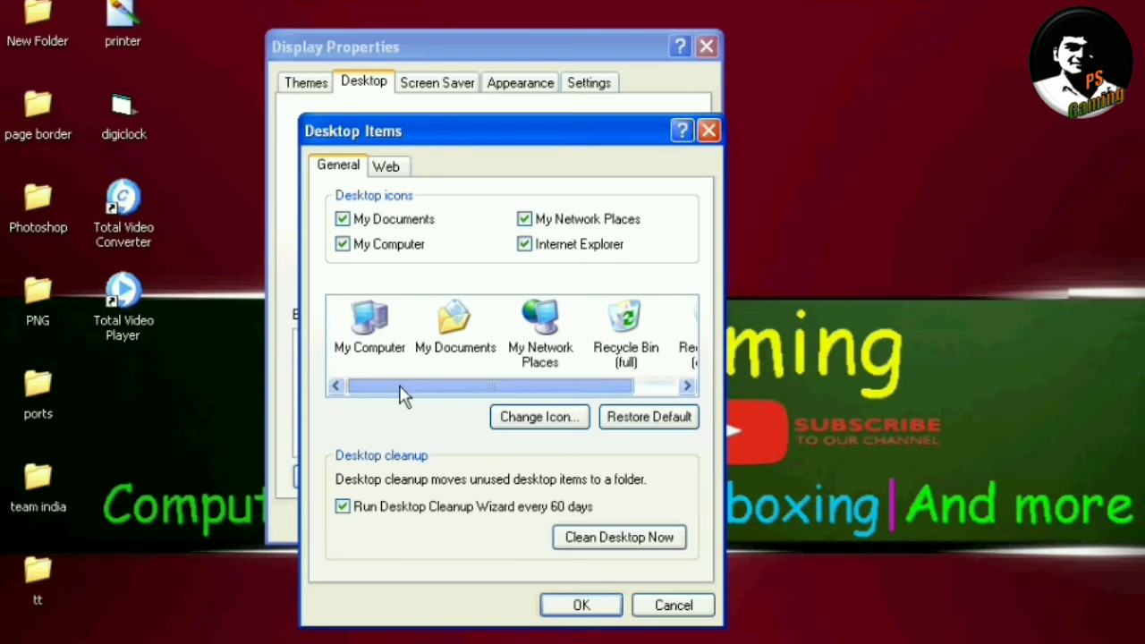
click(376, 341)
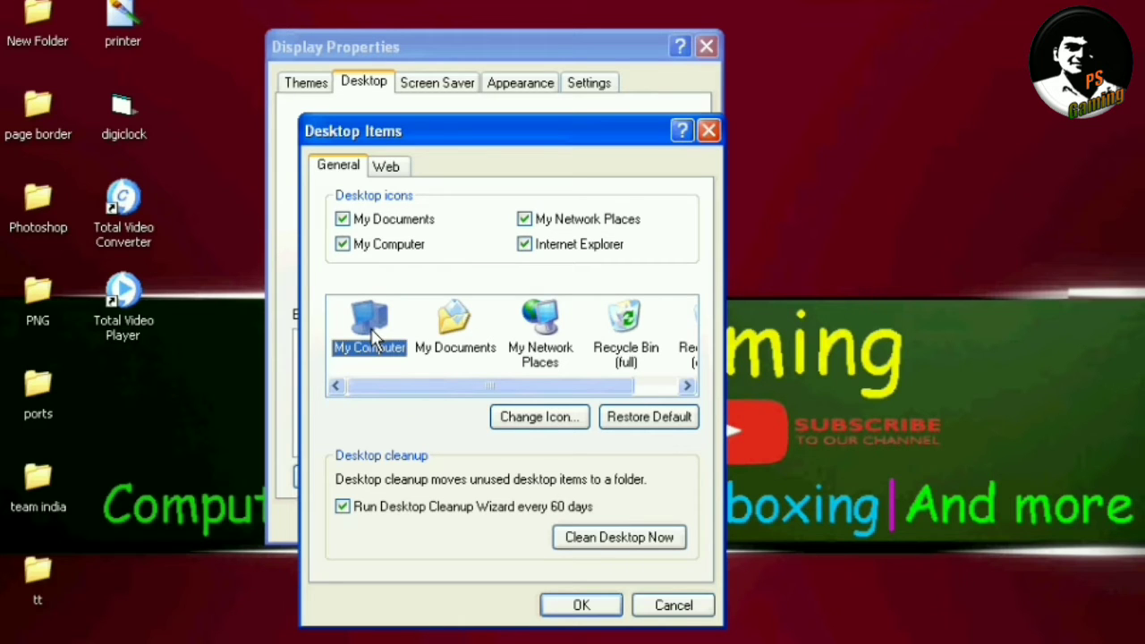
click(537, 418)
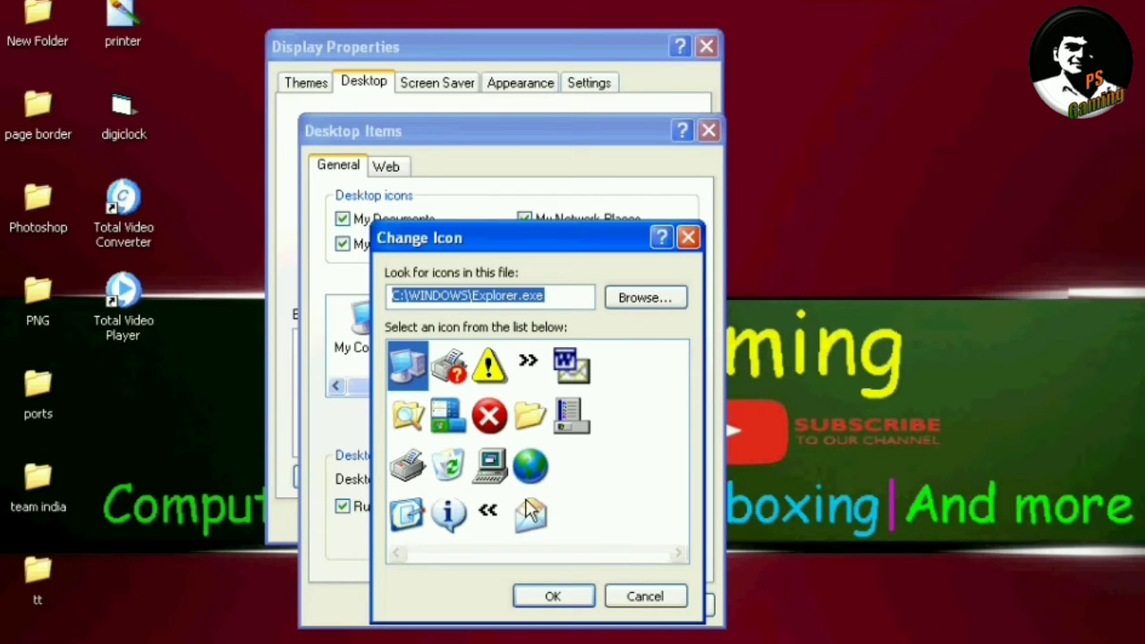
click(491, 419)
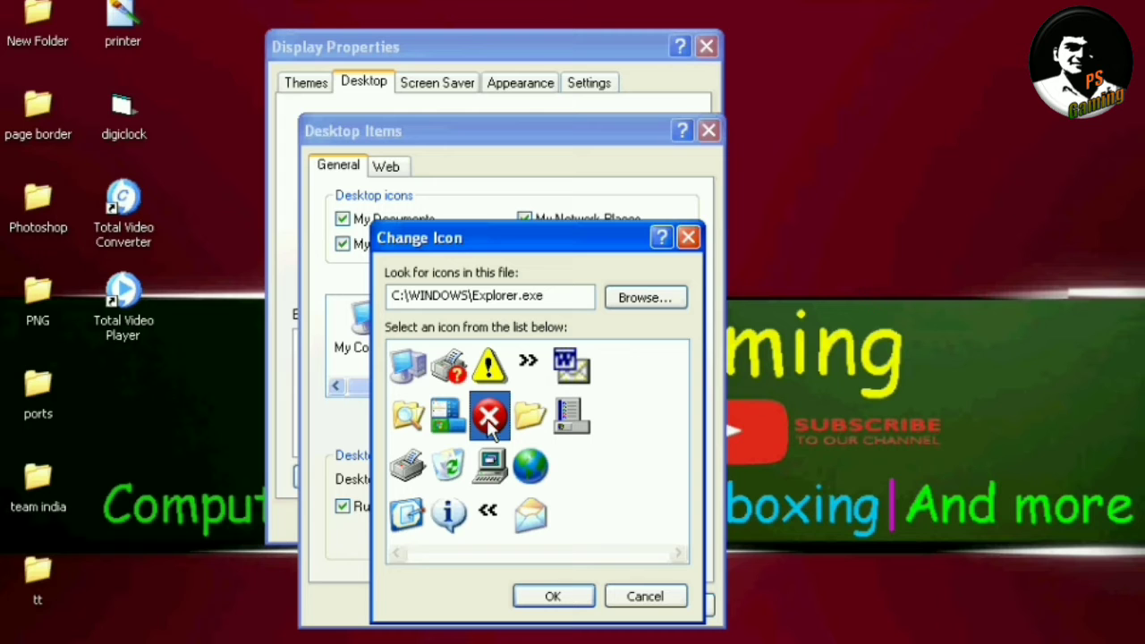
click(555, 596)
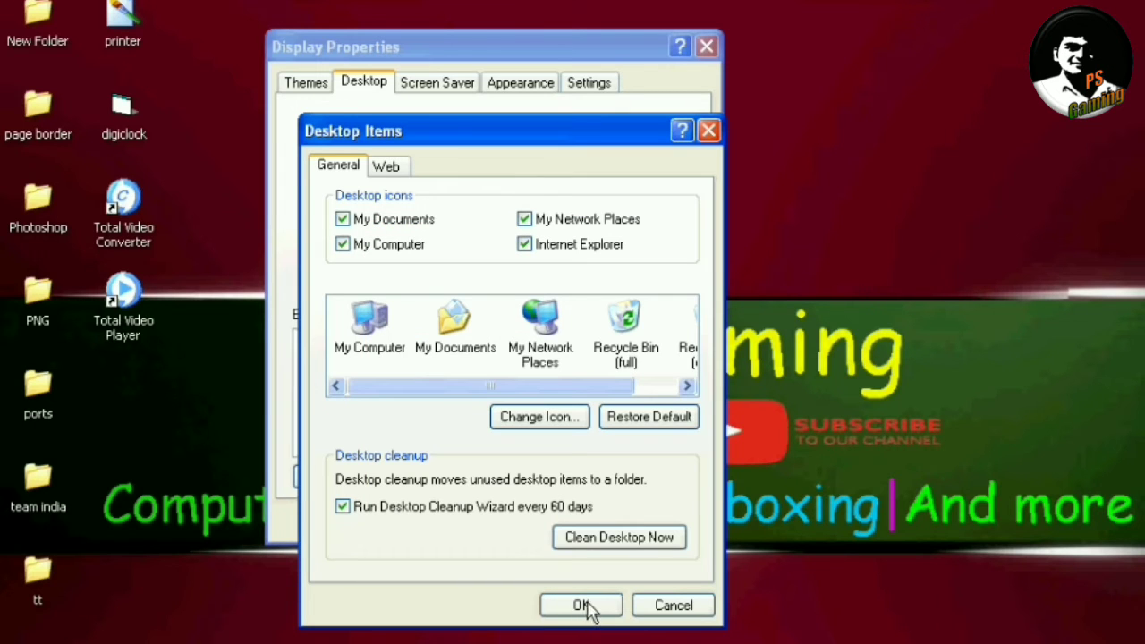
click(581, 605)
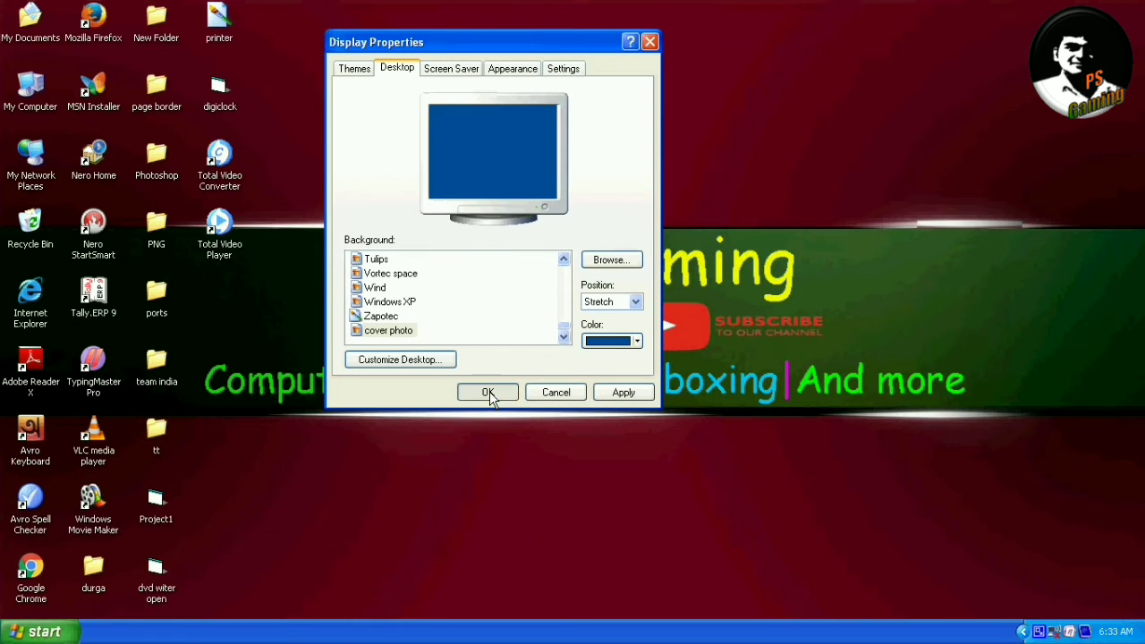
click(489, 391)
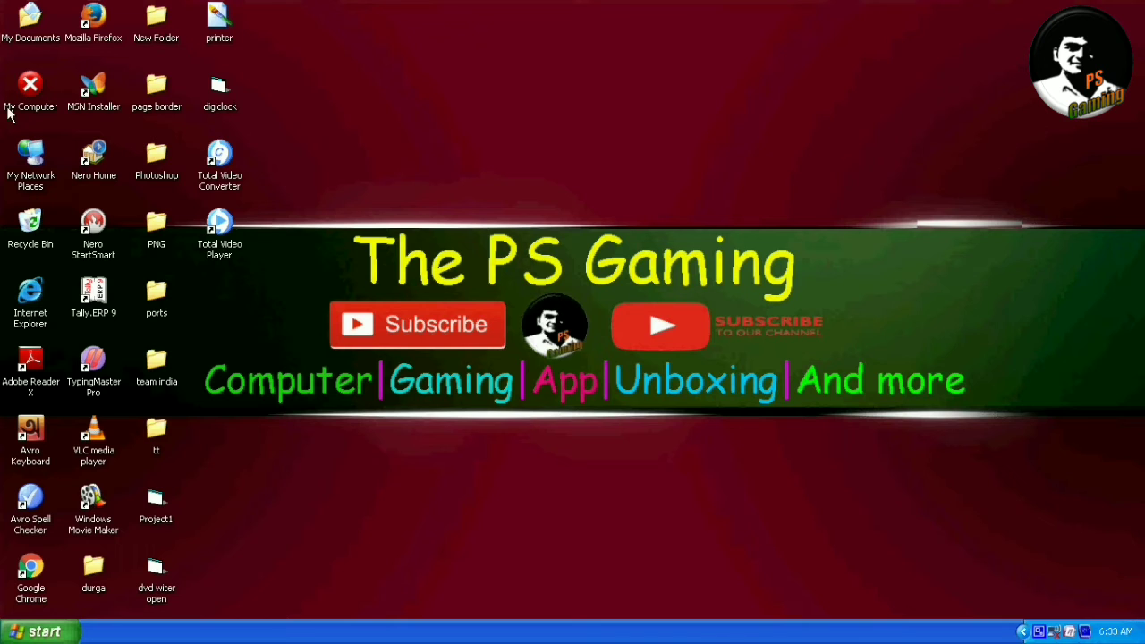
Open the Desktop Items customization dialog from the desktop's display properties
right_click(370, 86)
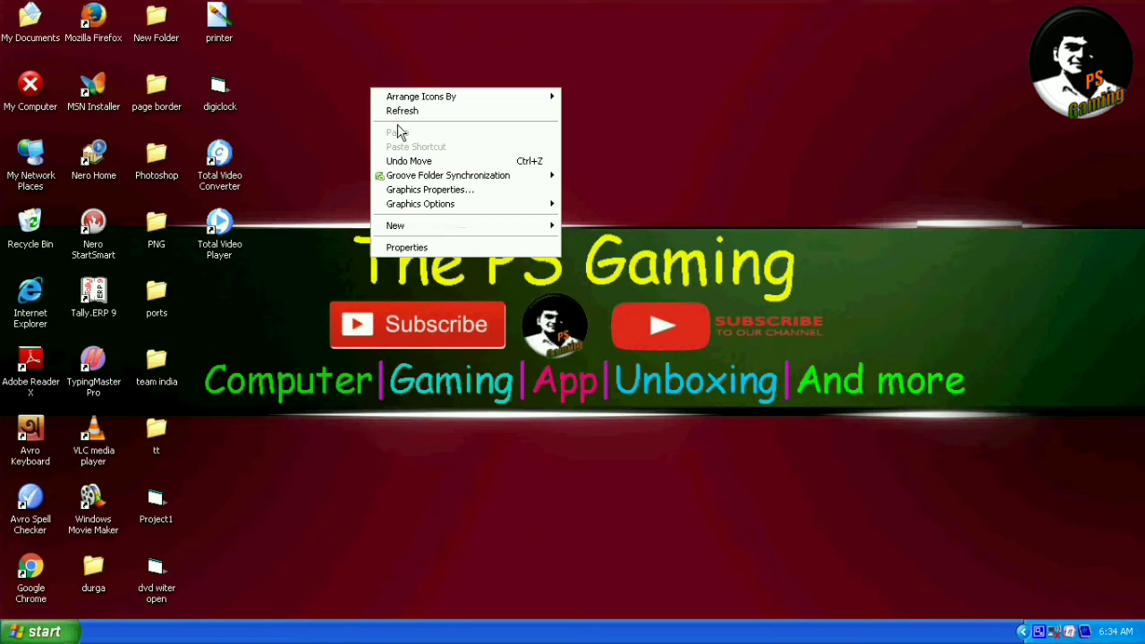
click(427, 241)
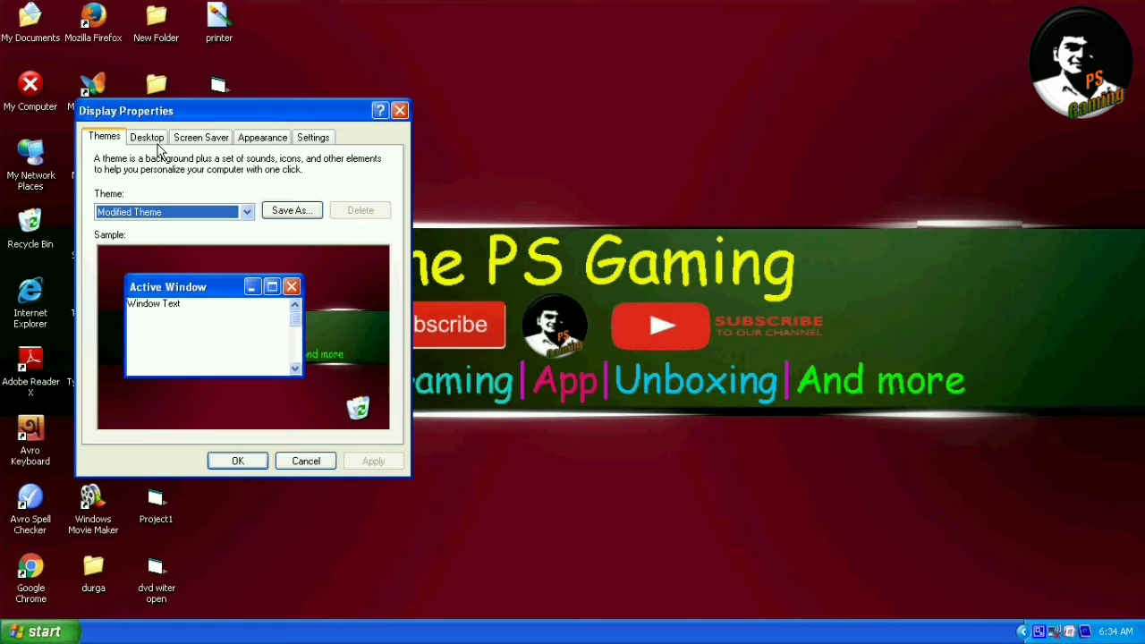
click(156, 144)
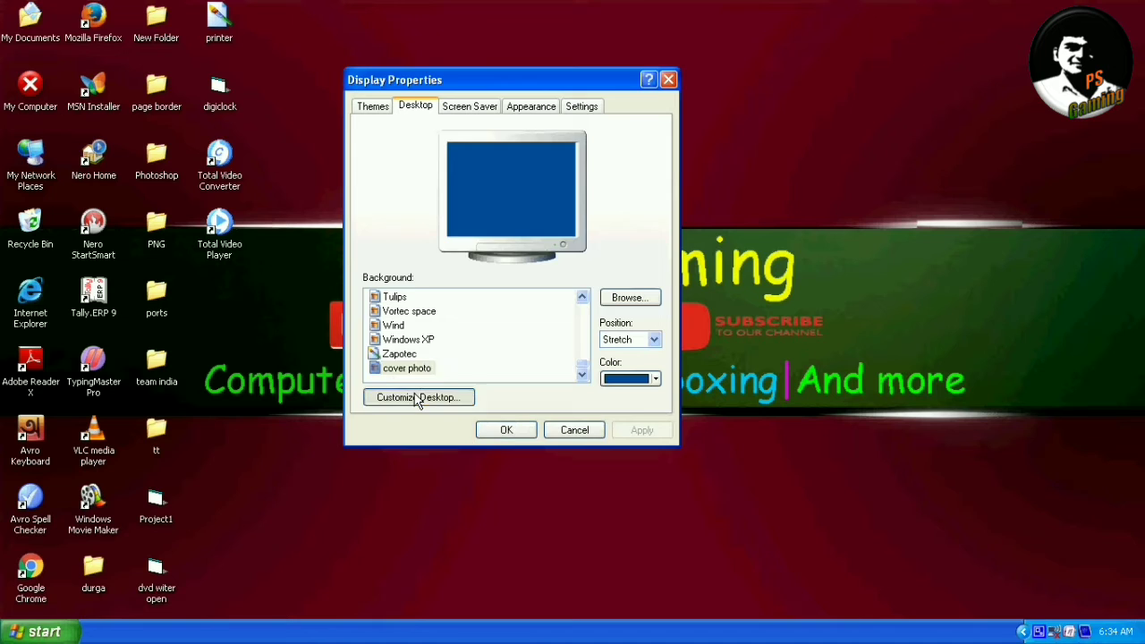
click(417, 398)
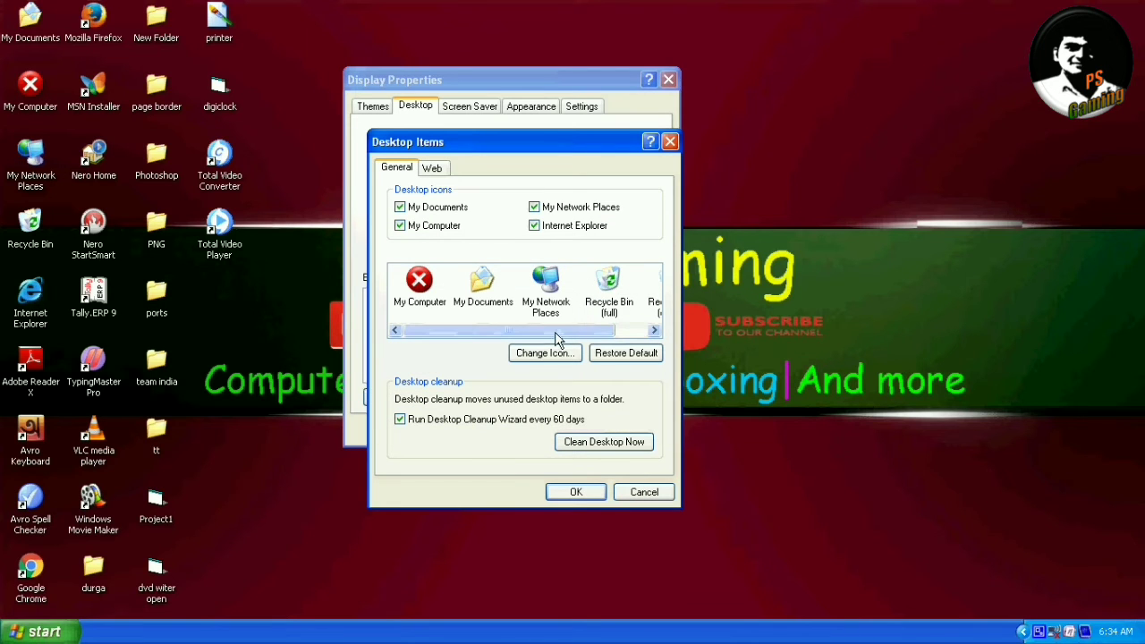
Change the full Recycle Bin icon to the grey bin filled with papers from shell32.dll and apply it
drag(558, 335, 593, 332)
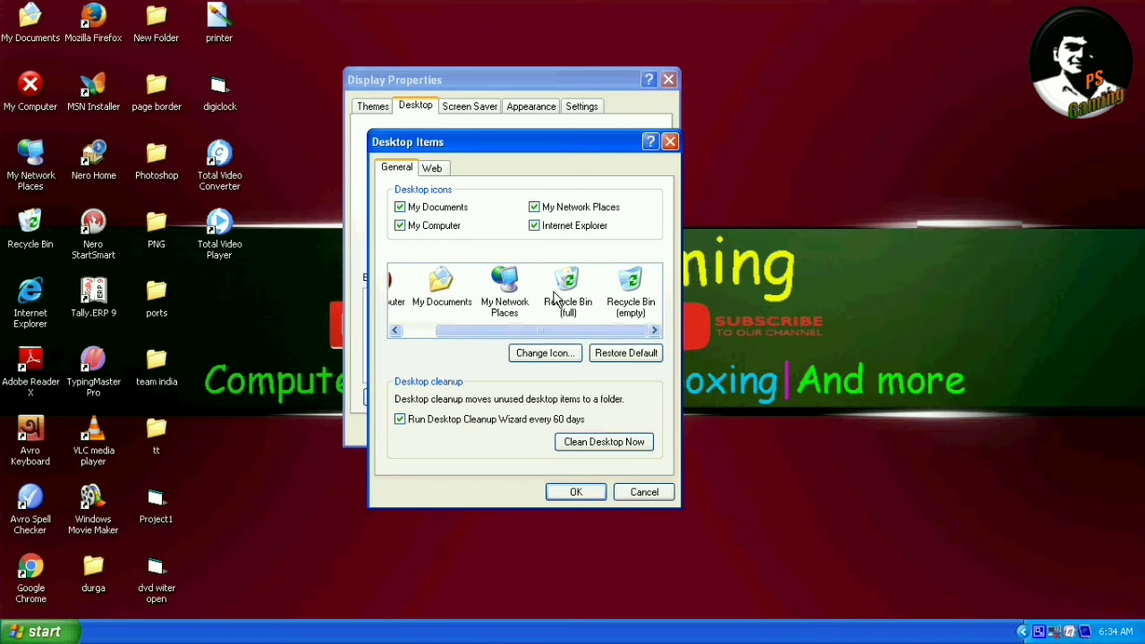
click(569, 291)
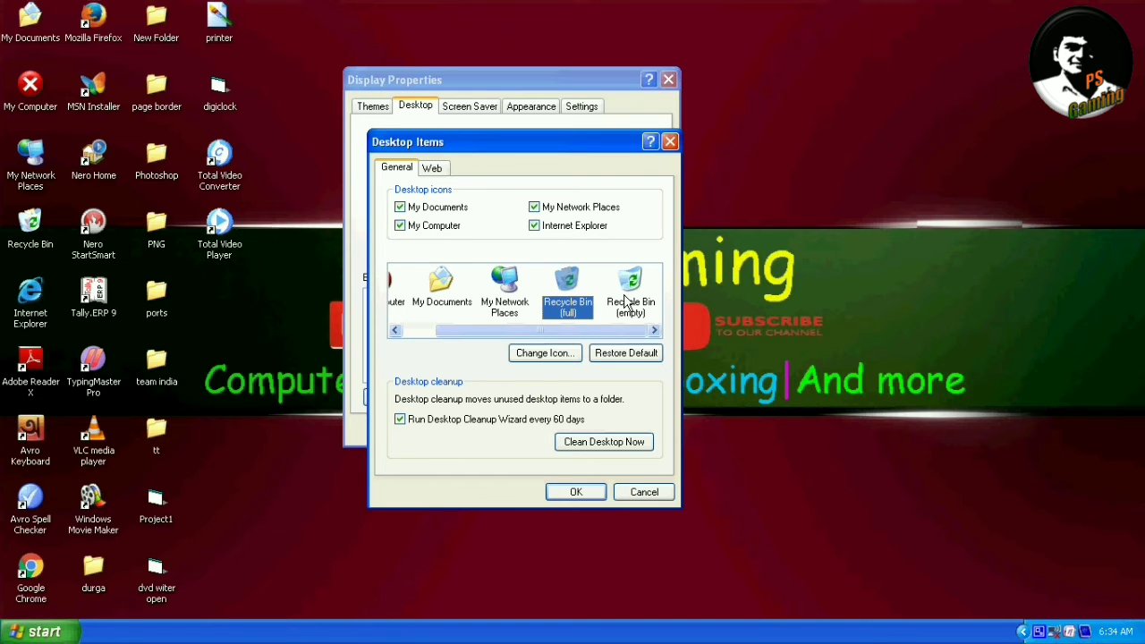
click(547, 353)
click(537, 454)
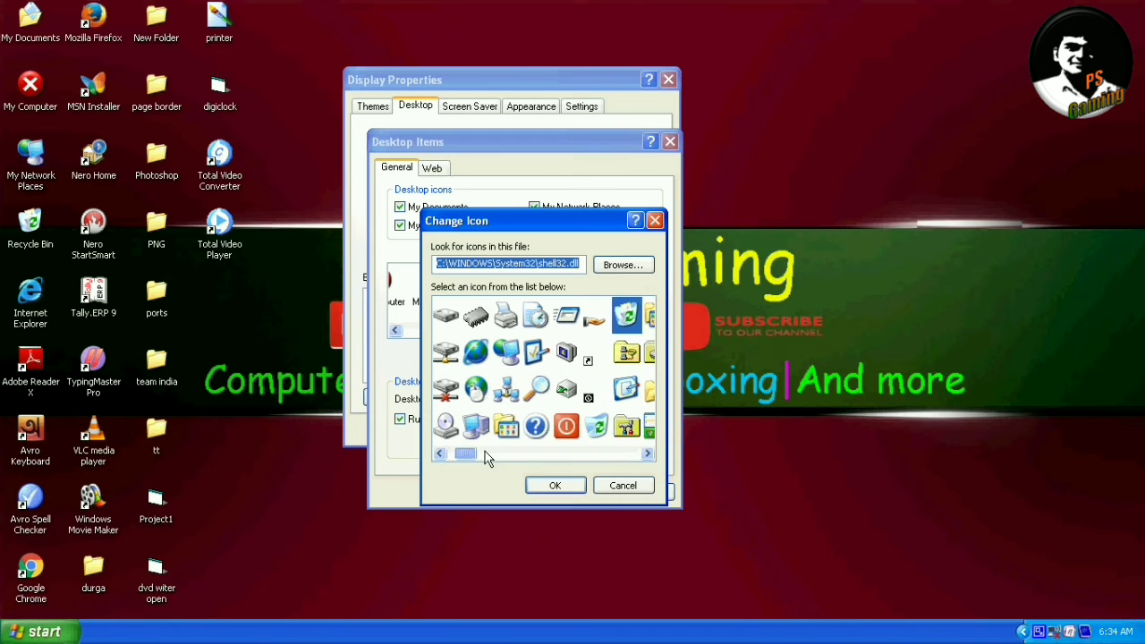
drag(537, 454, 494, 458)
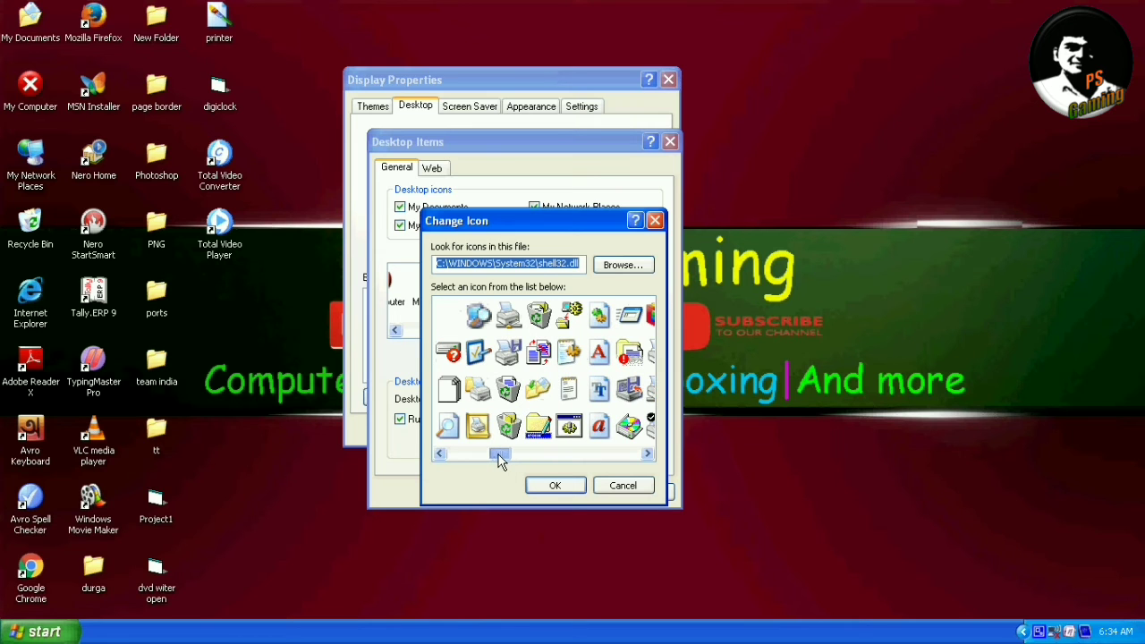
click(502, 398)
click(552, 485)
click(575, 497)
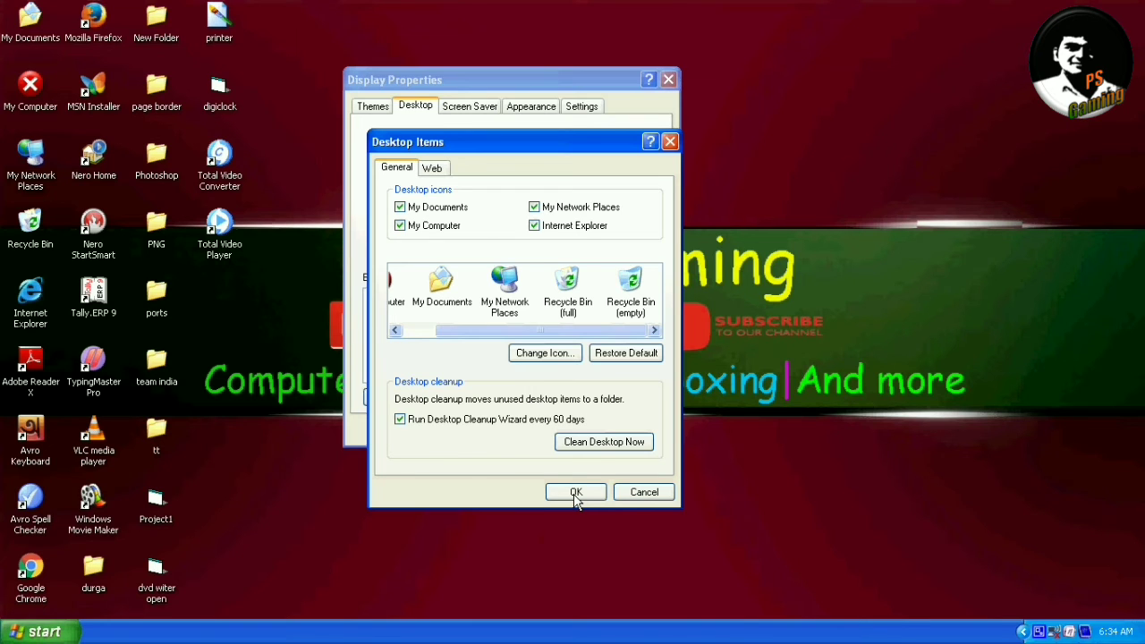
click(505, 431)
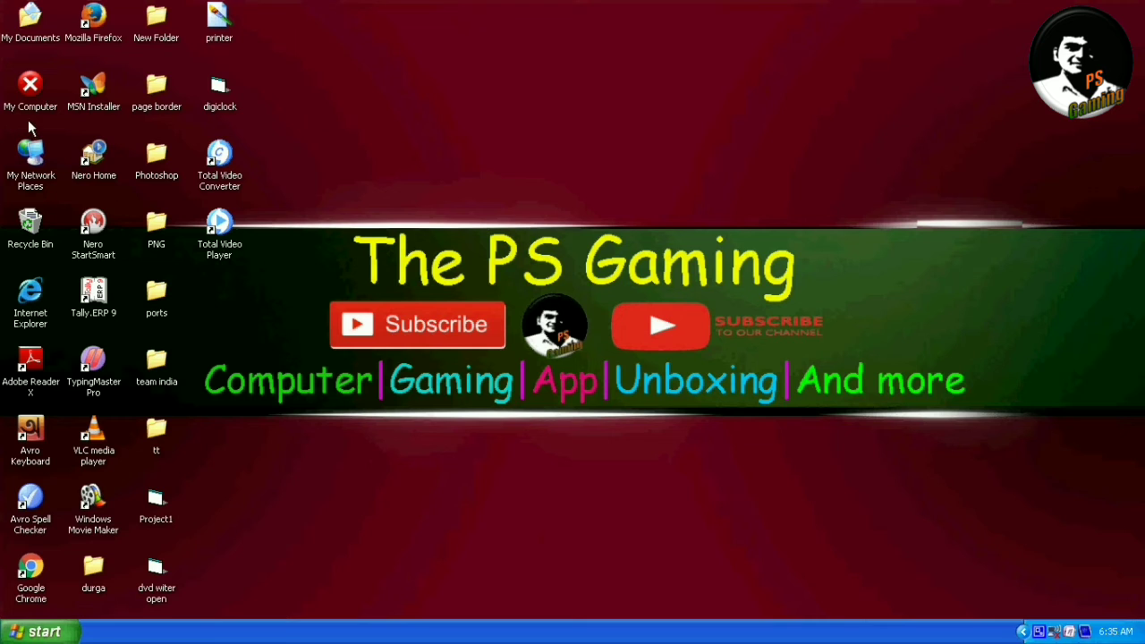
Reopen the display properties and bring up the Desktop Items customization dialog again
right_click(382, 98)
click(427, 250)
drag(179, 137, 394, 118)
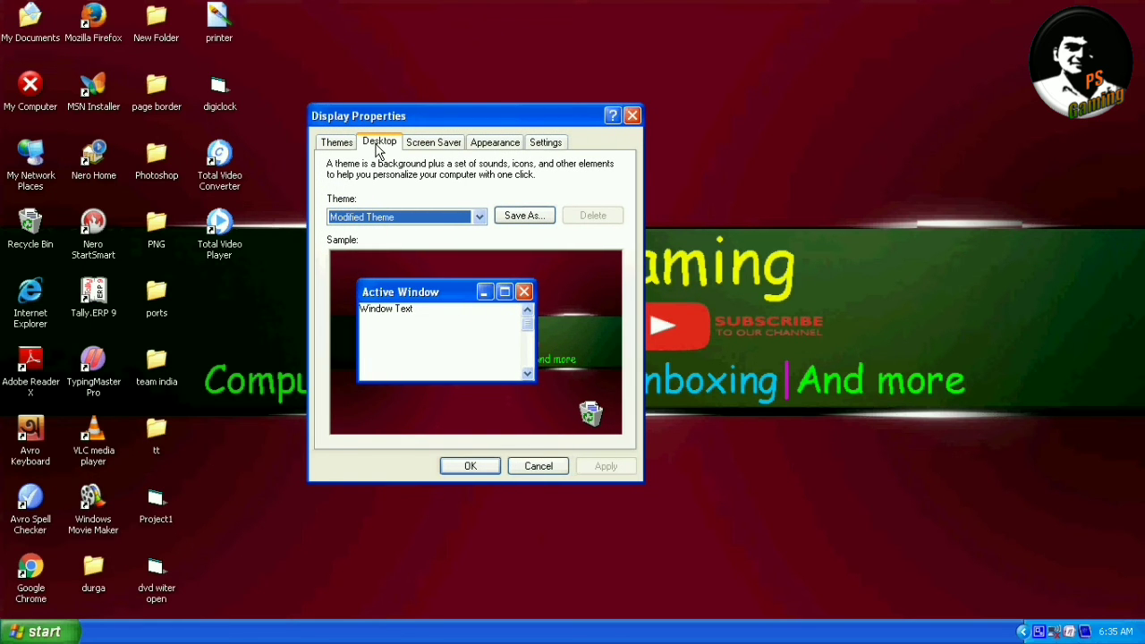
click(378, 143)
click(388, 440)
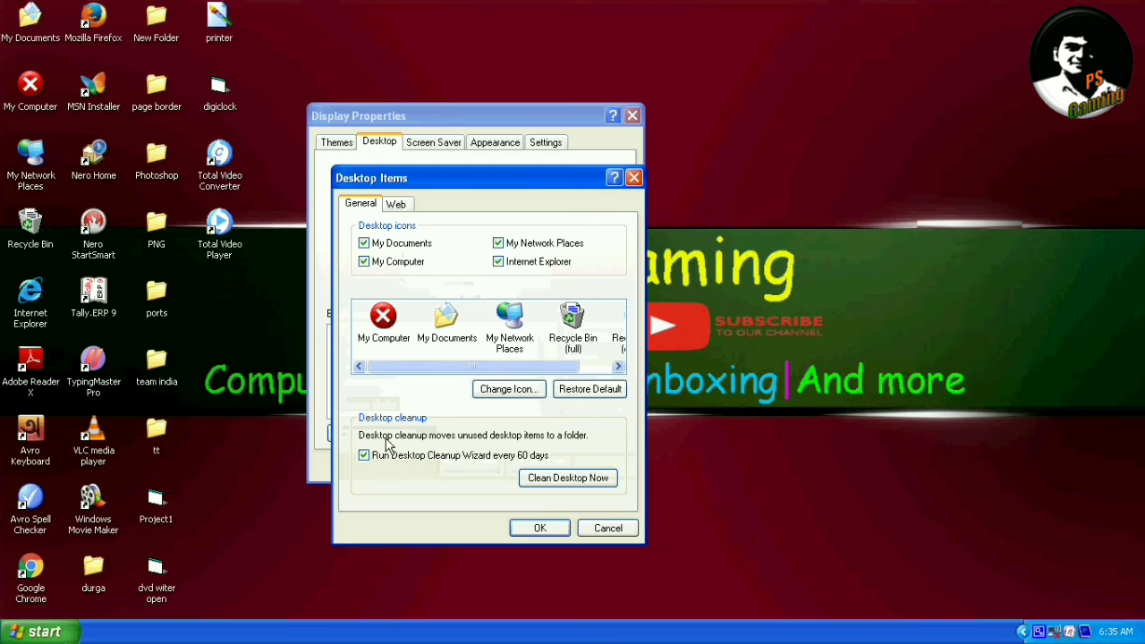
Restore the default icon for My Computer, apply the display settings and refresh the desktop
click(382, 324)
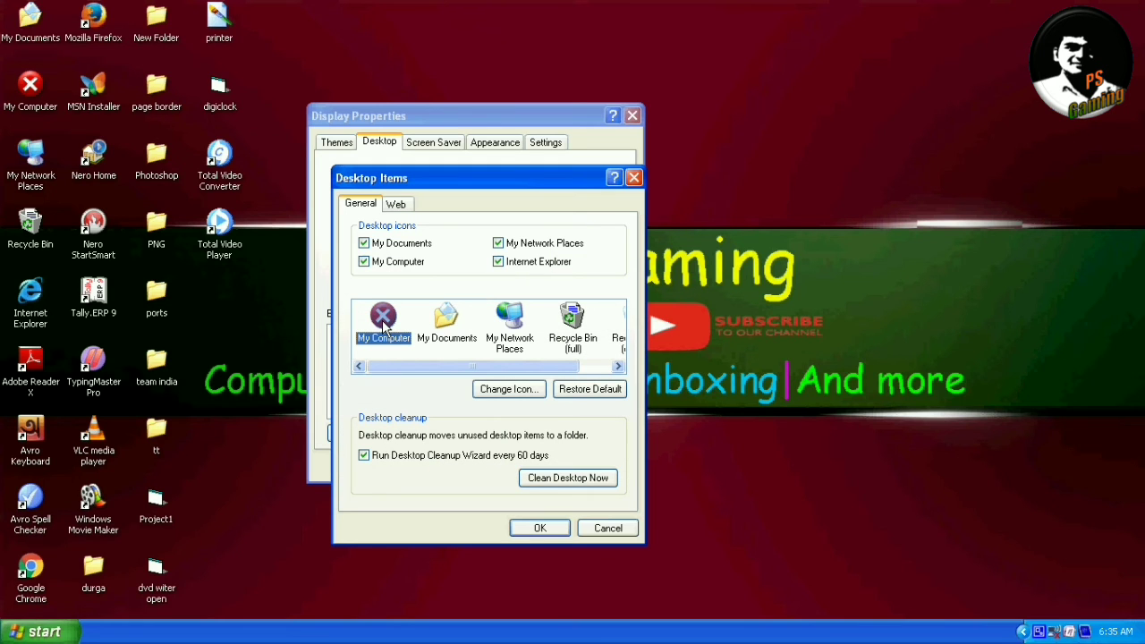
click(572, 390)
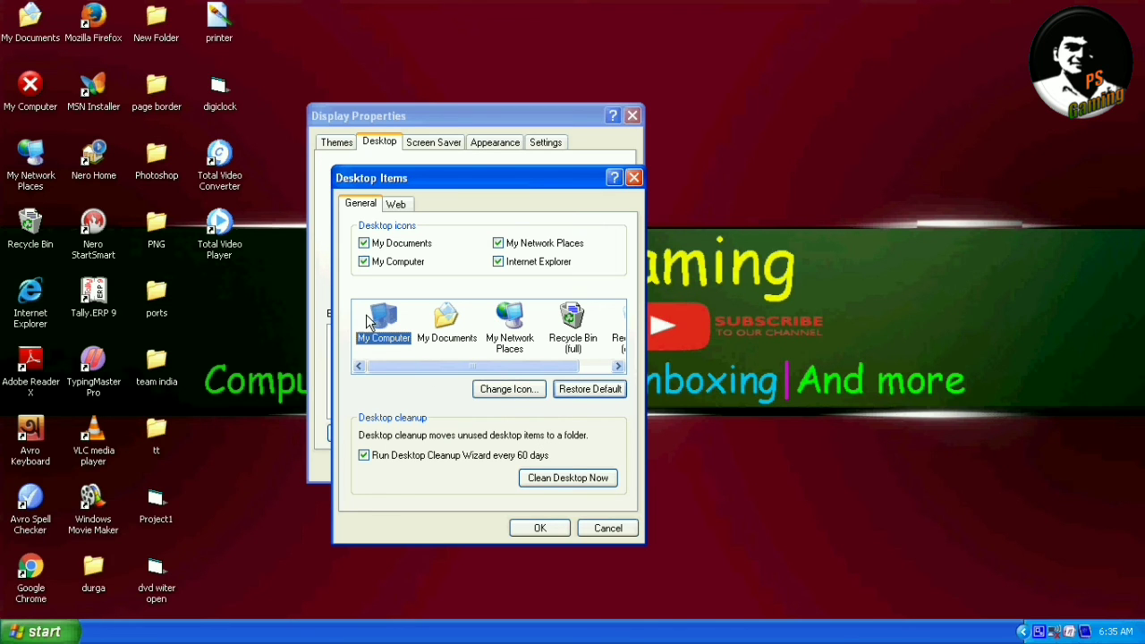
click(492, 388)
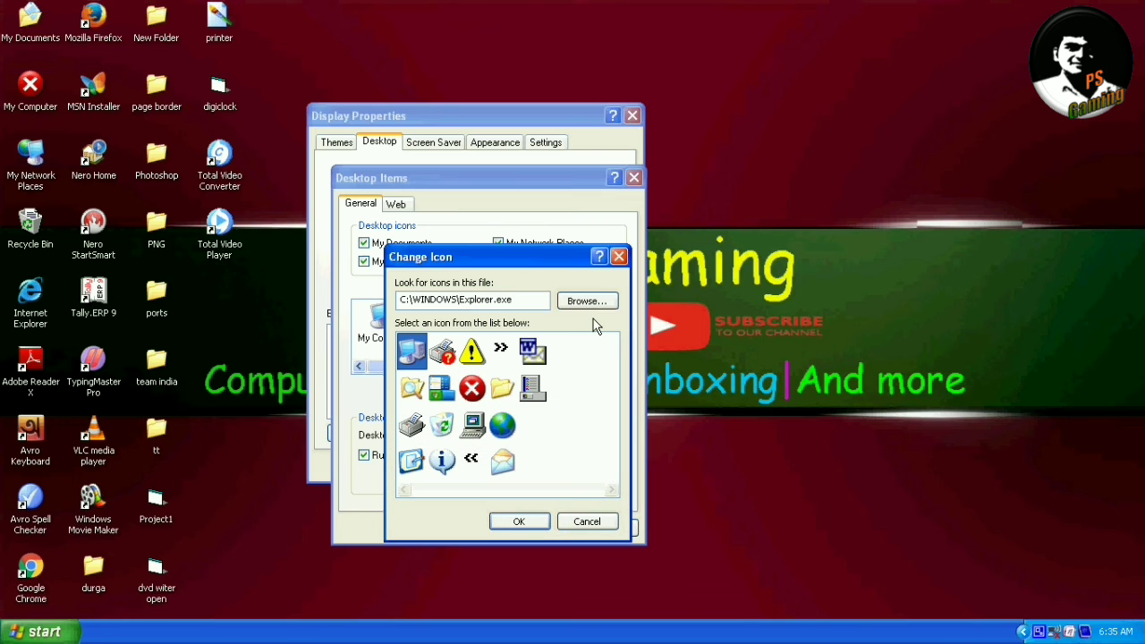
click(618, 257)
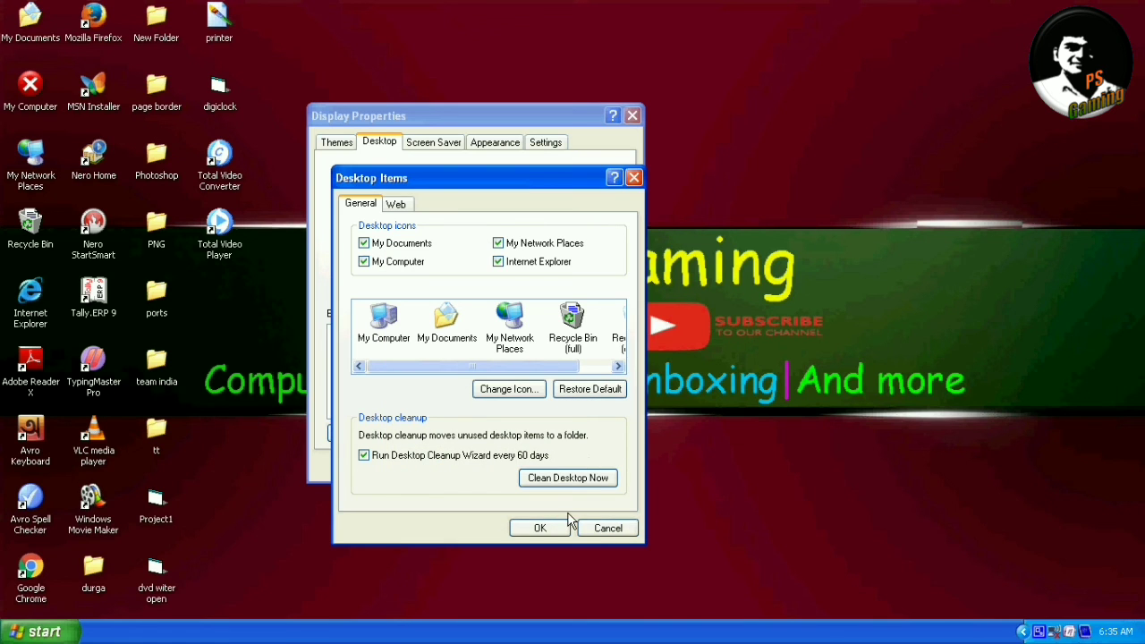
click(540, 528)
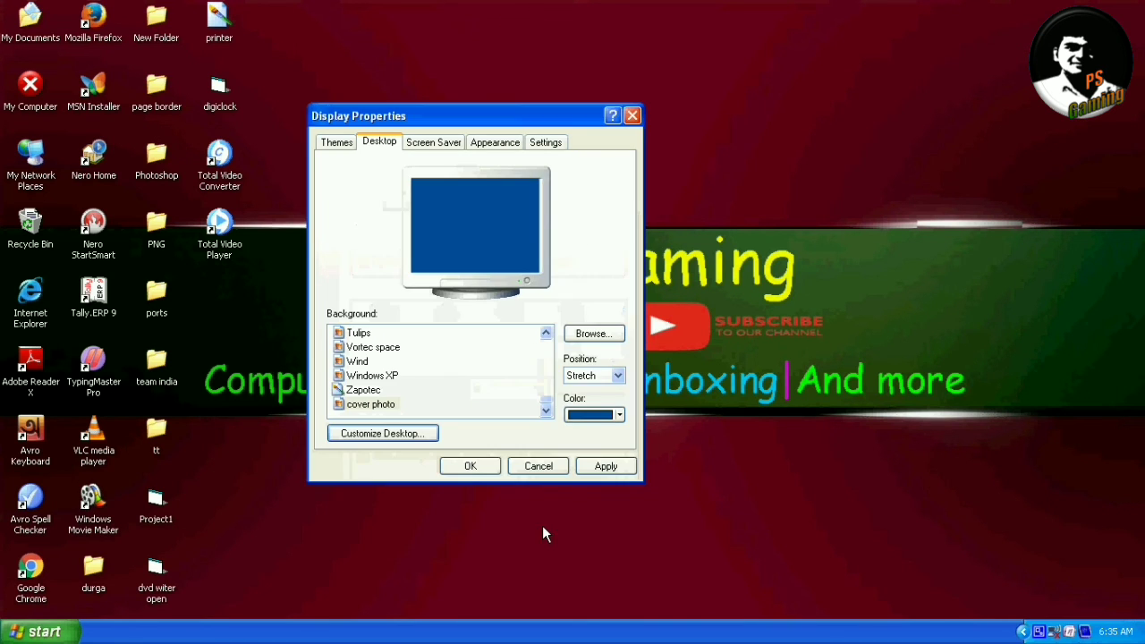
click(471, 466)
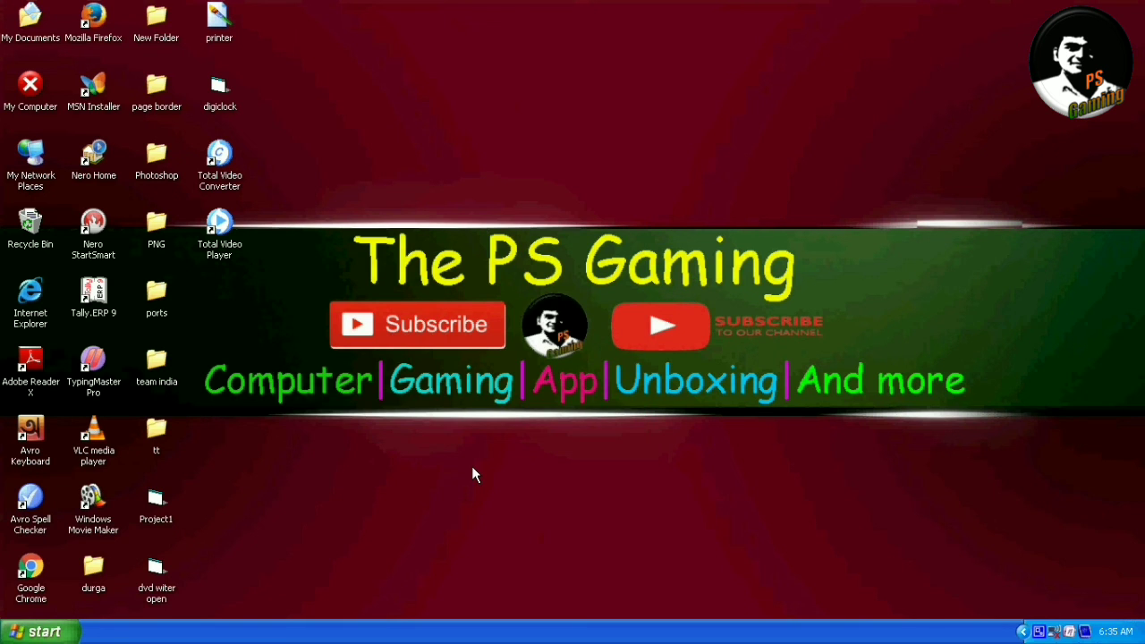
right_click(488, 130)
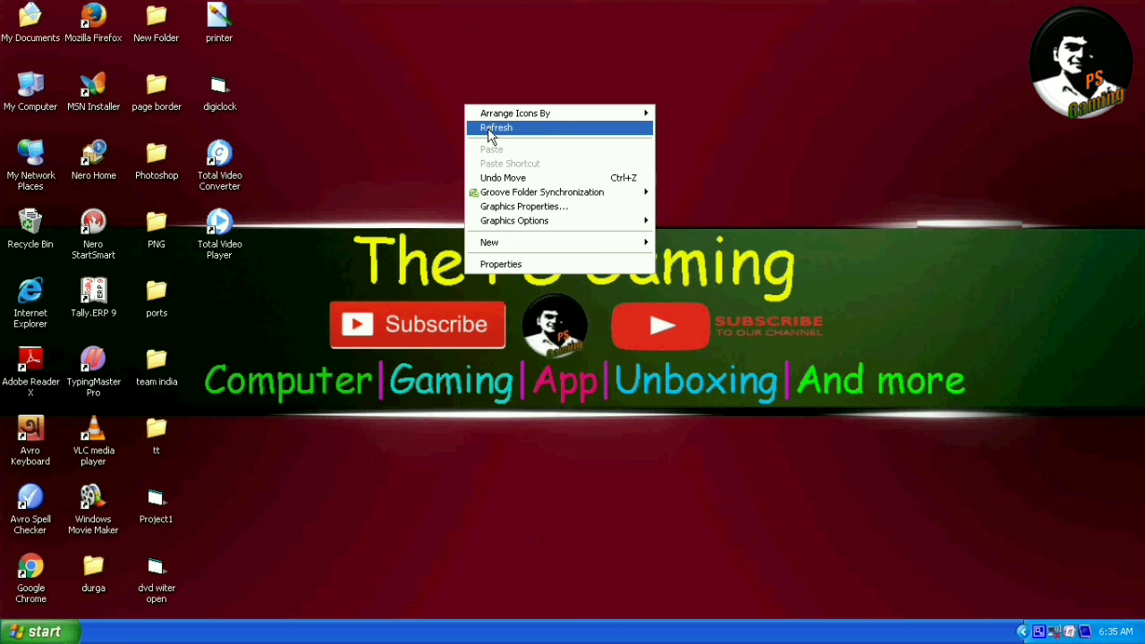
click(496, 132)
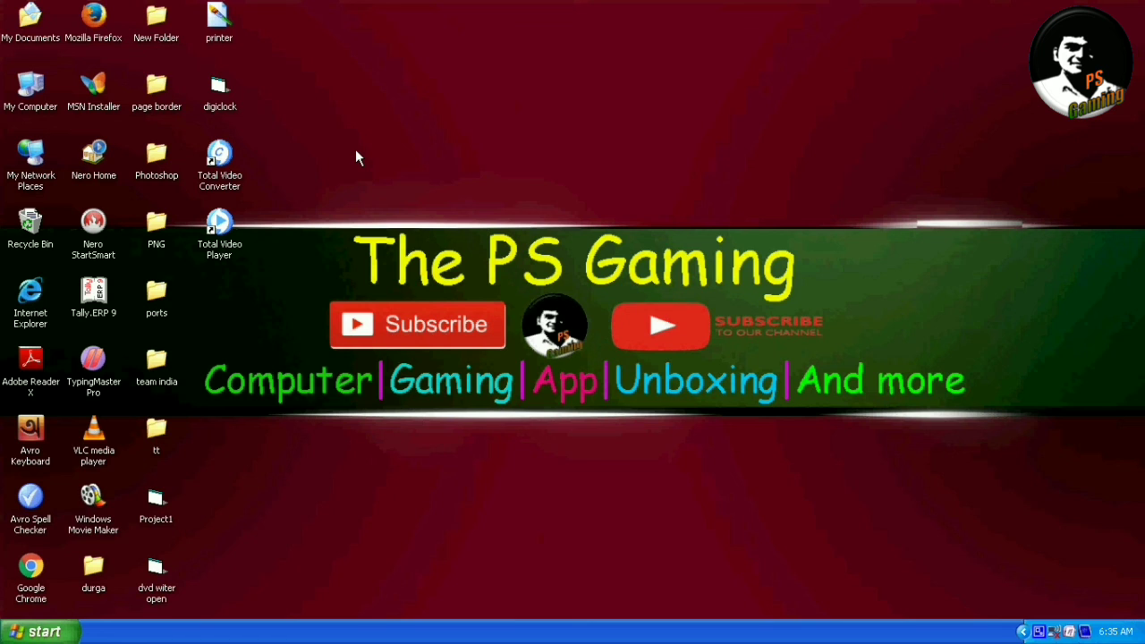